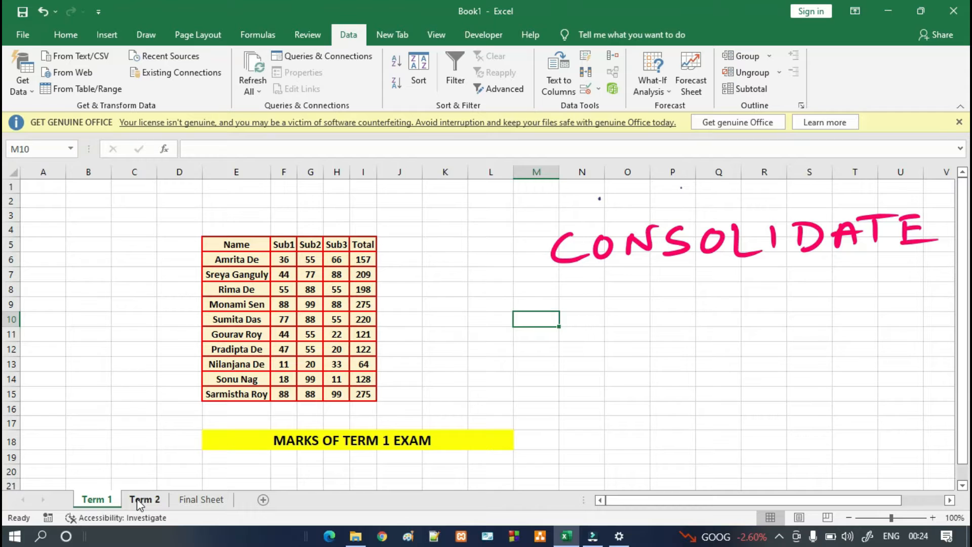
Examine the marks tables on the Term 1 and Term 2 sheets and the empty Final Sheet
click(96, 500)
click(142, 501)
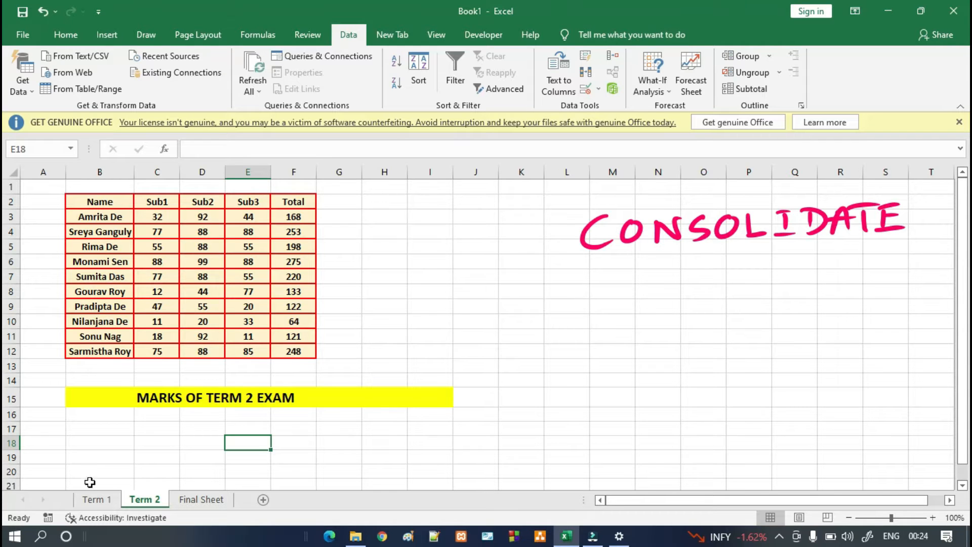
click(202, 501)
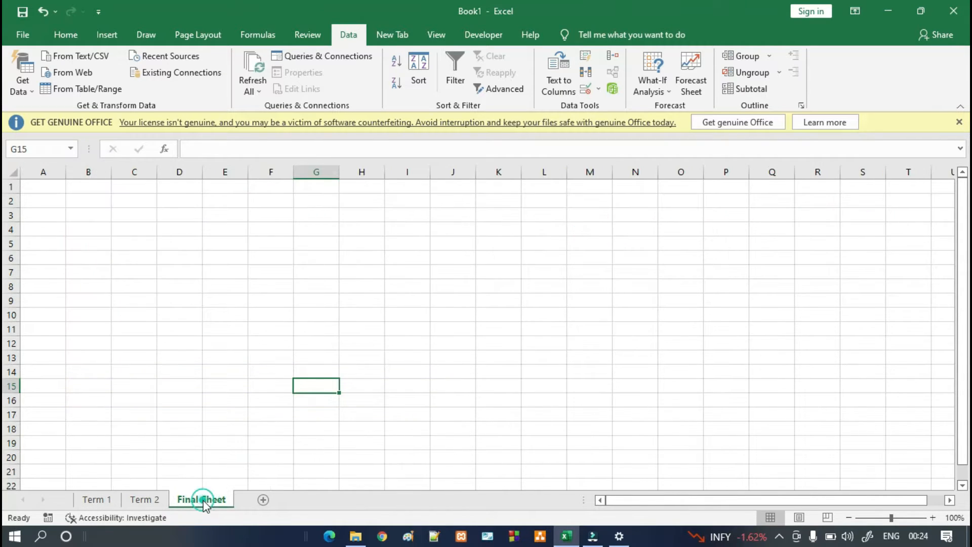
click(93, 500)
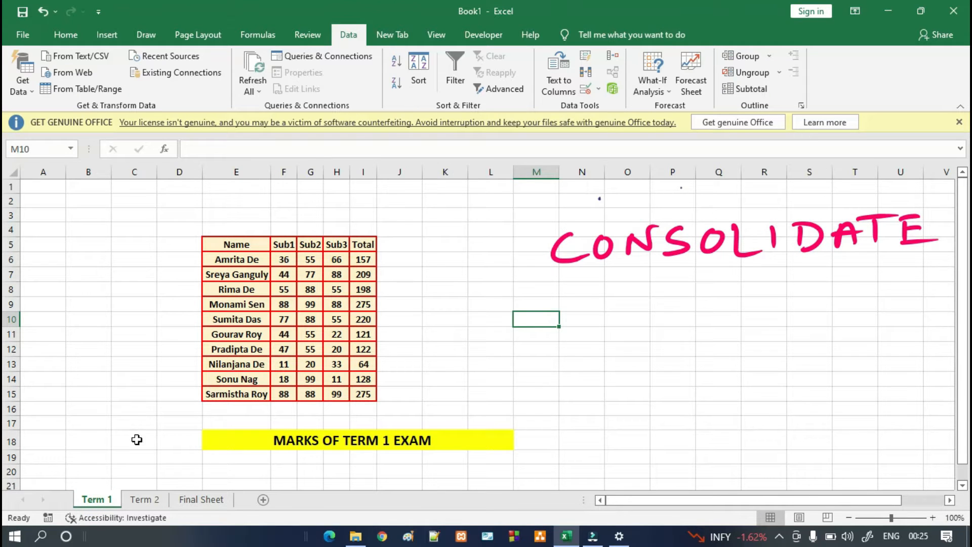
click(148, 502)
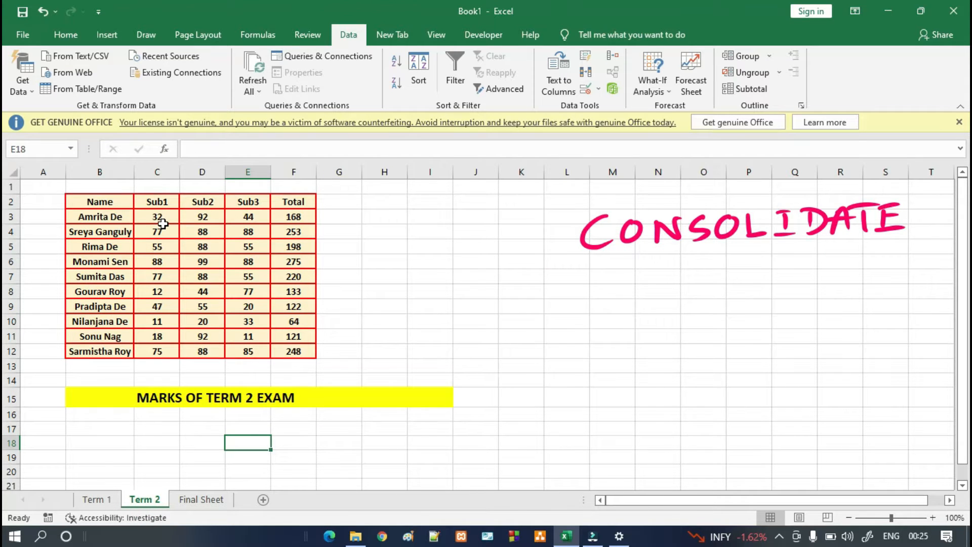
click(200, 500)
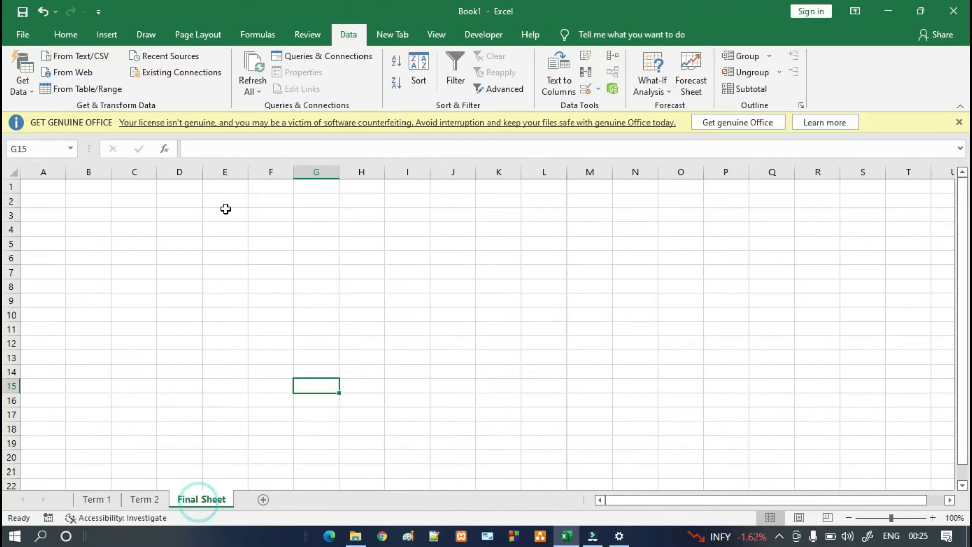
click(141, 501)
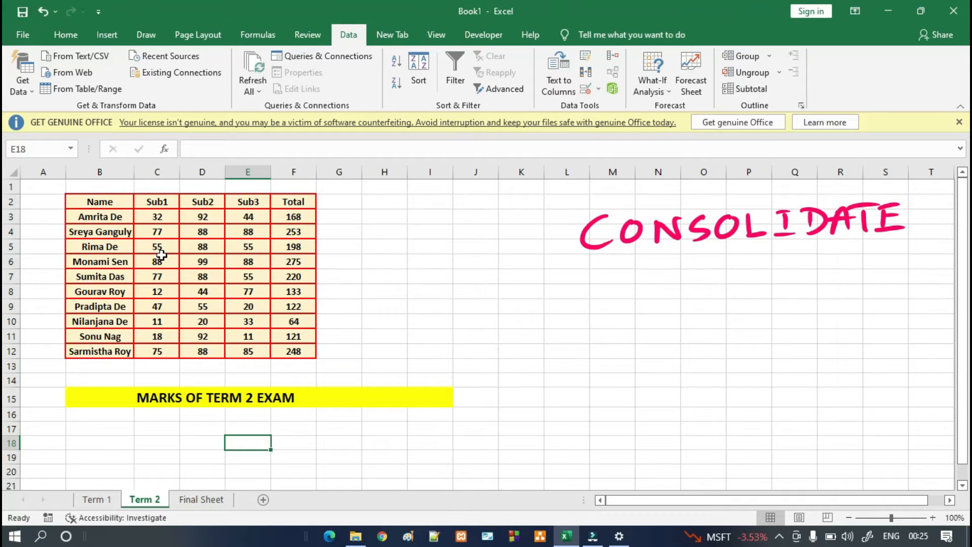
click(96, 499)
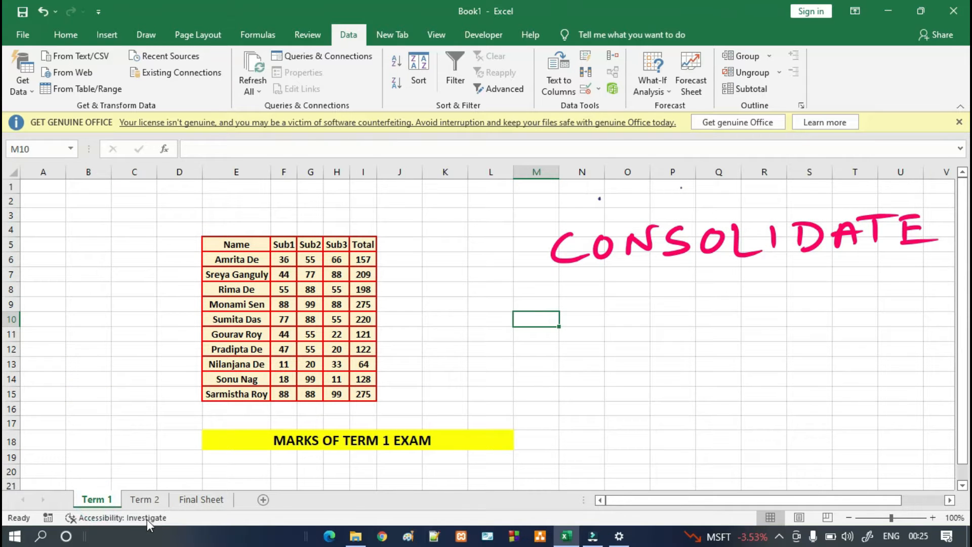
click(144, 499)
click(170, 216)
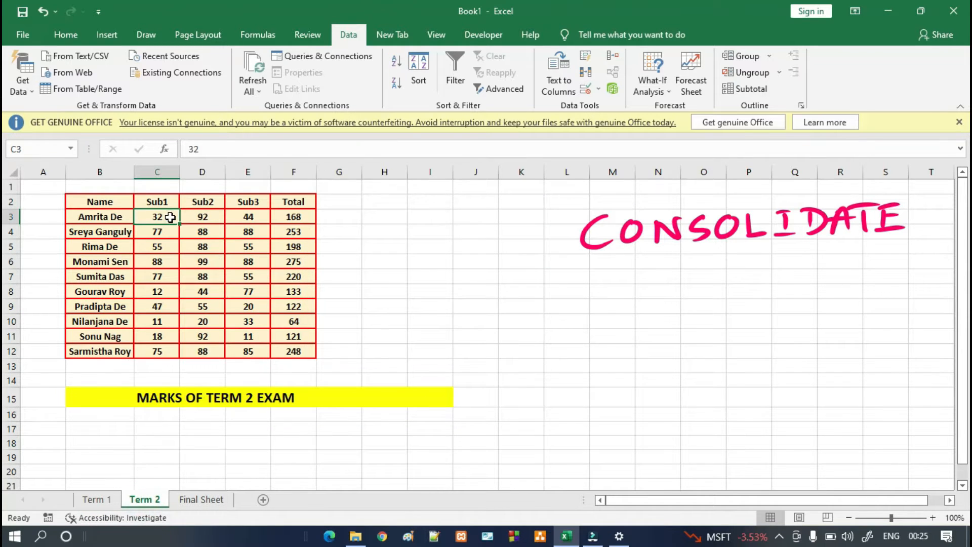
click(198, 501)
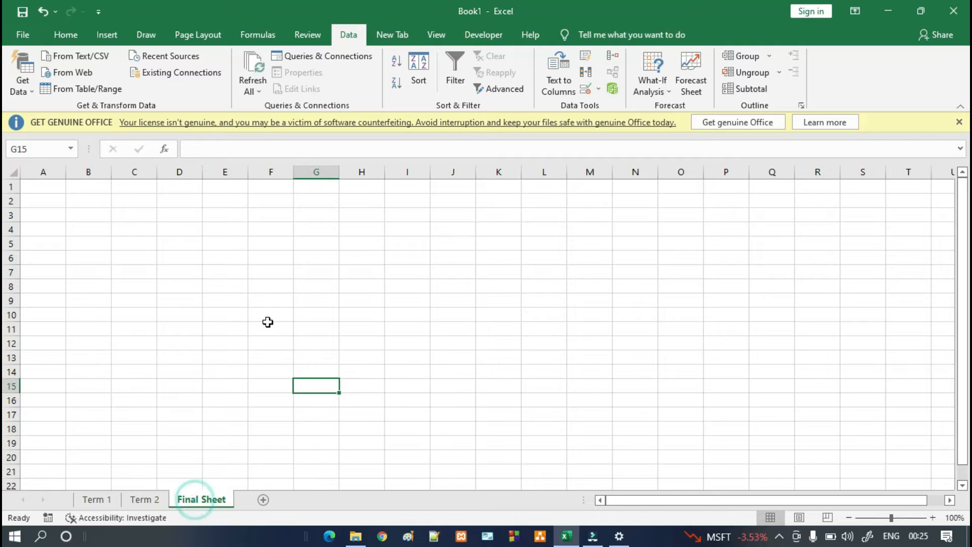
click(107, 501)
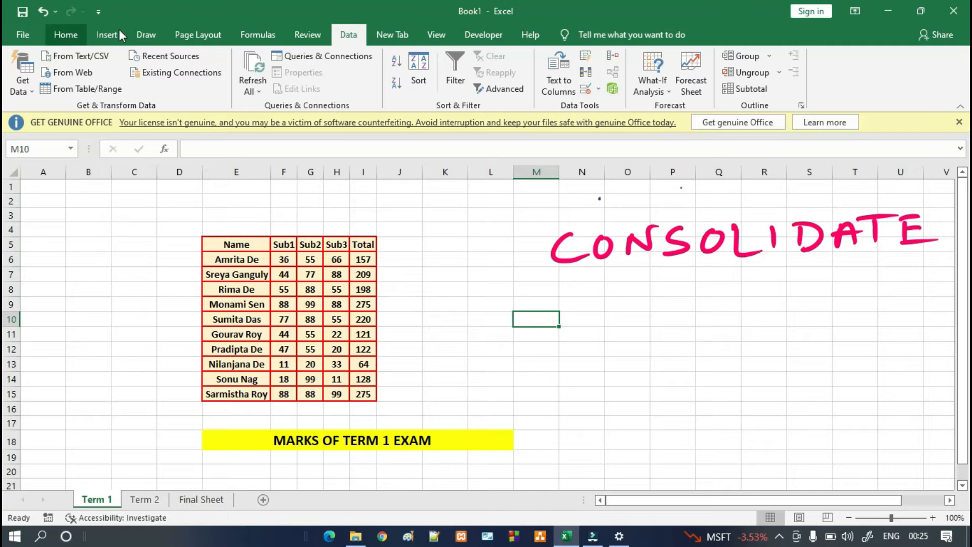
Start a Consolidate operation at cell F6 of Final Sheet with Sum as the function
click(319, 34)
click(349, 34)
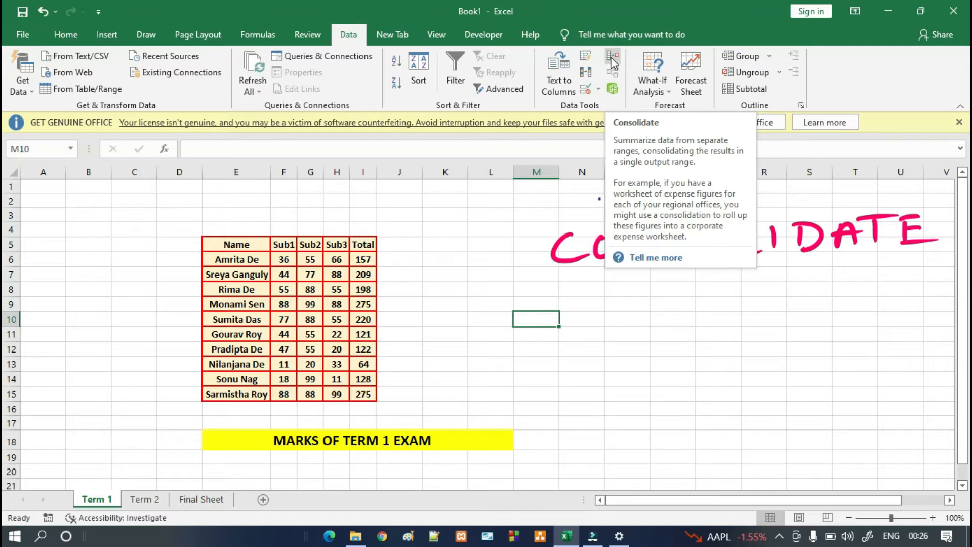
click(207, 500)
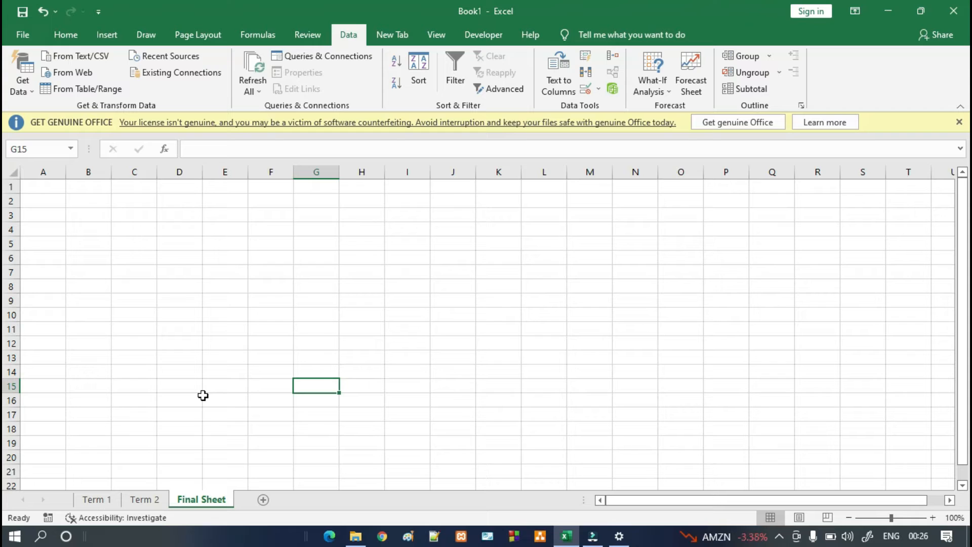
click(214, 495)
click(289, 258)
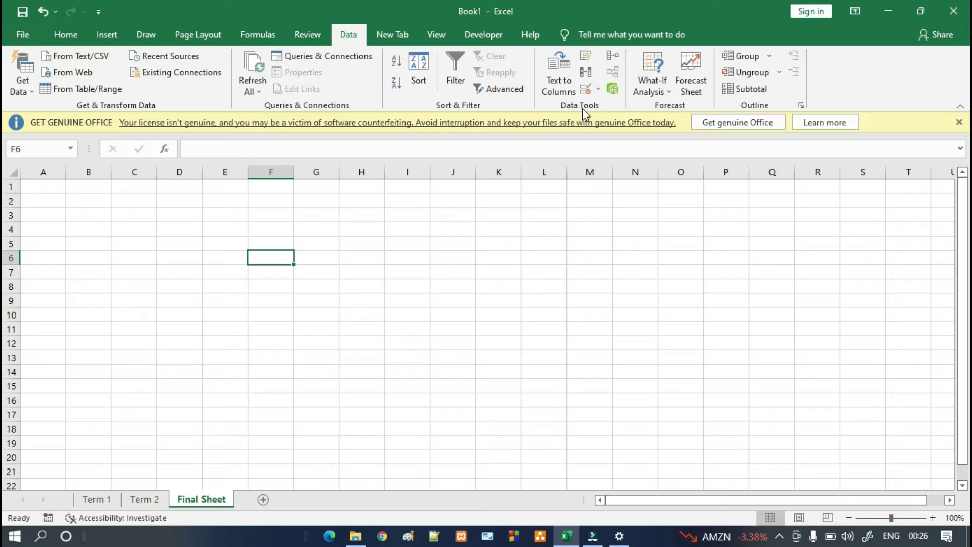
click(613, 59)
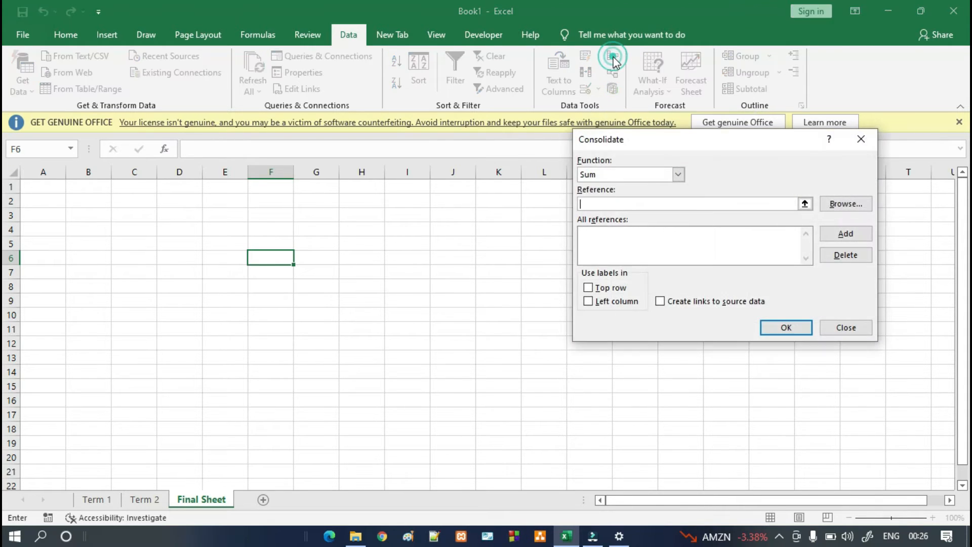
click(678, 174)
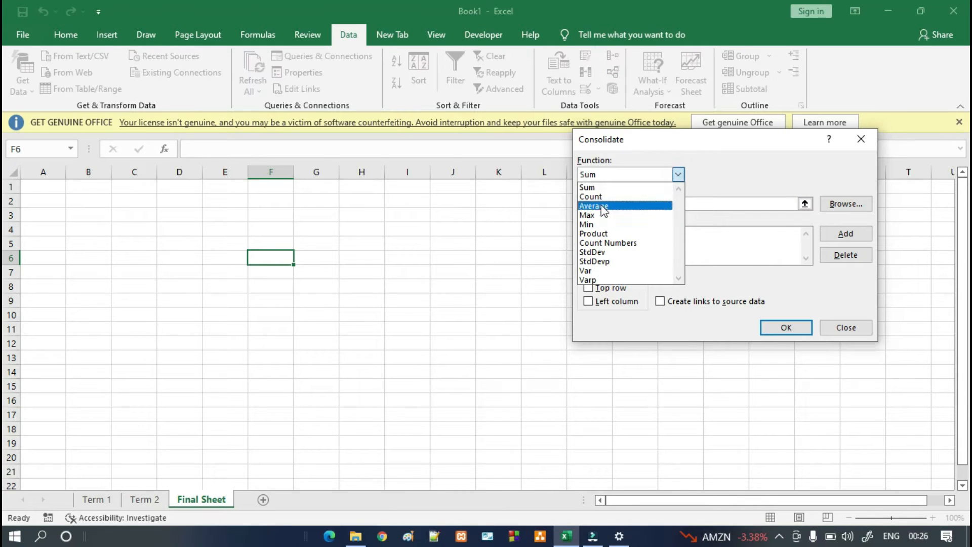
click(598, 188)
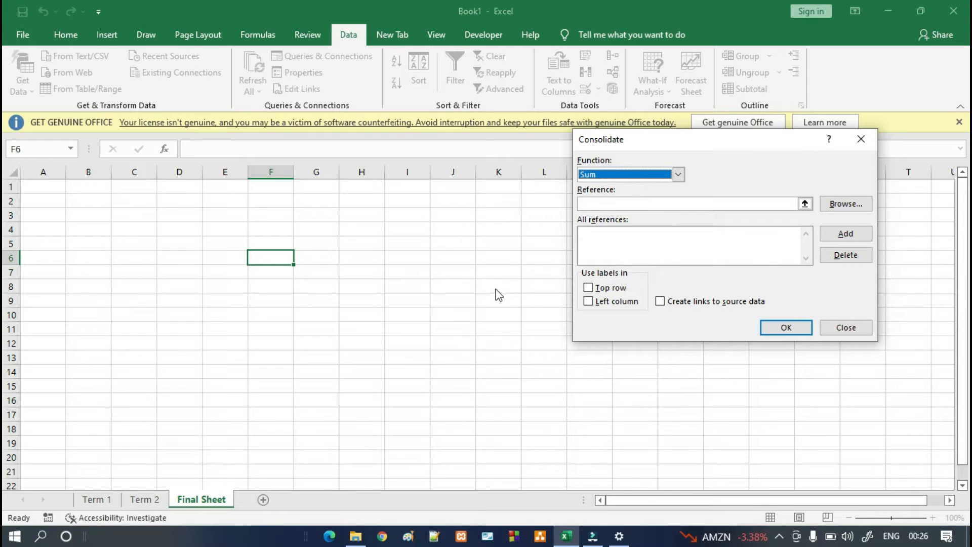
Add the Term 1 marks table, range E5:I15 including its headers, to the consolidation references
click(599, 206)
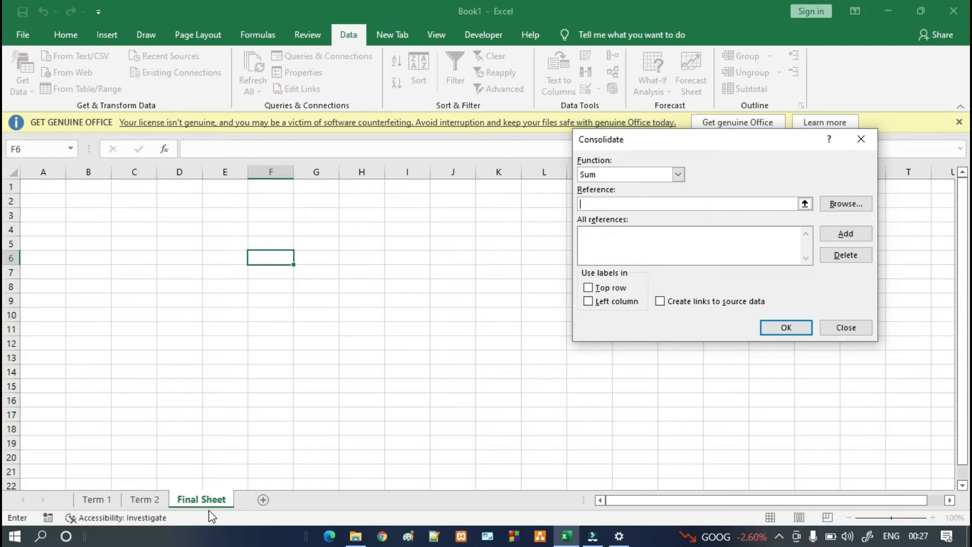
click(108, 502)
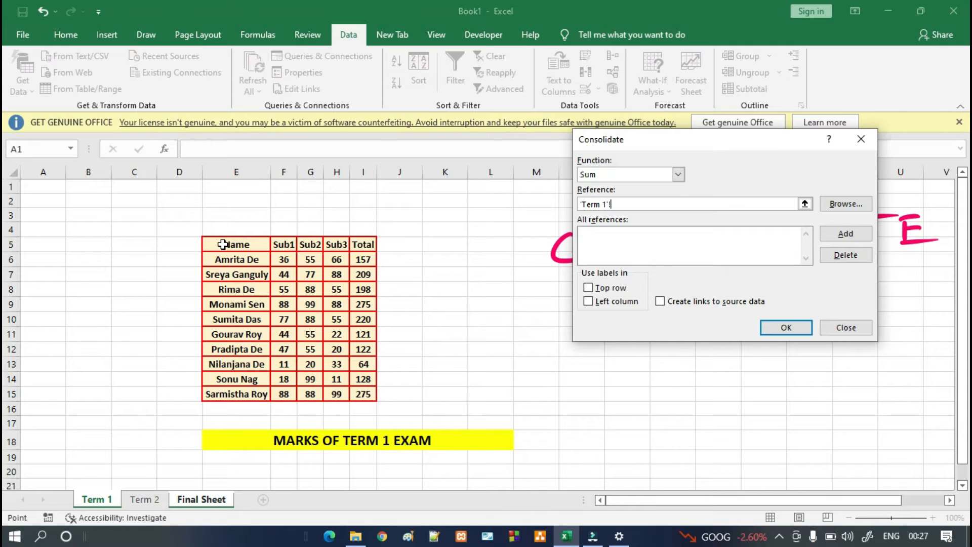
drag(223, 245, 356, 389)
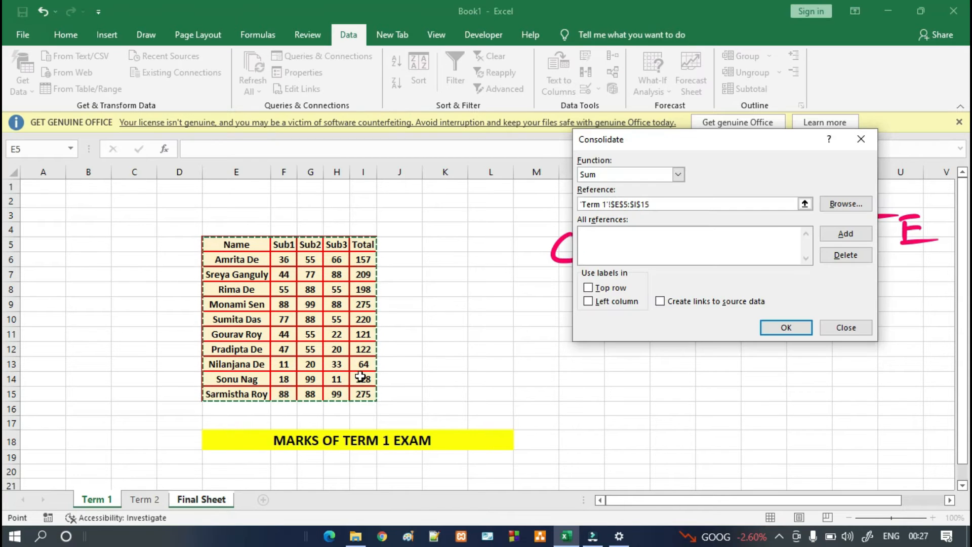
click(844, 236)
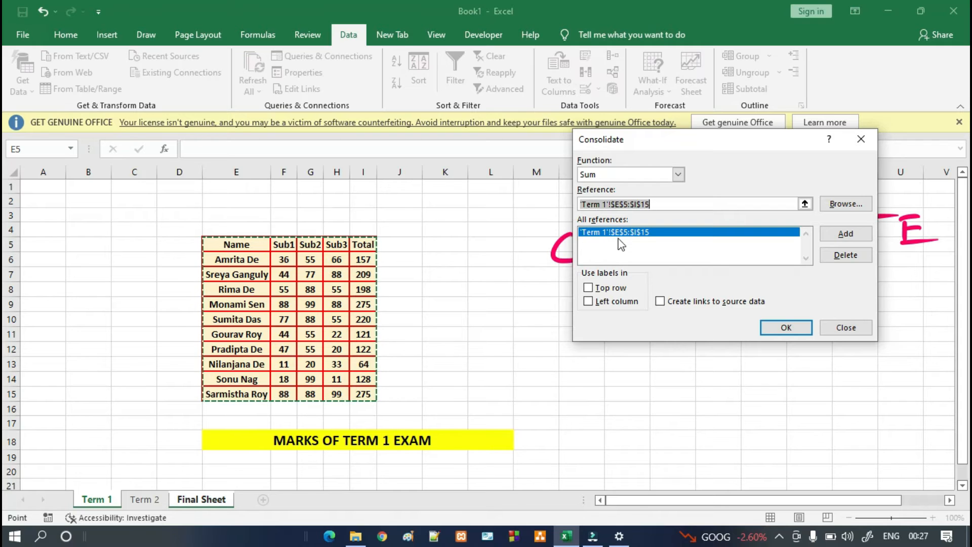
Add the Term 2 marks table, range B2:F12 including its headers, to the consolidation references
click(146, 499)
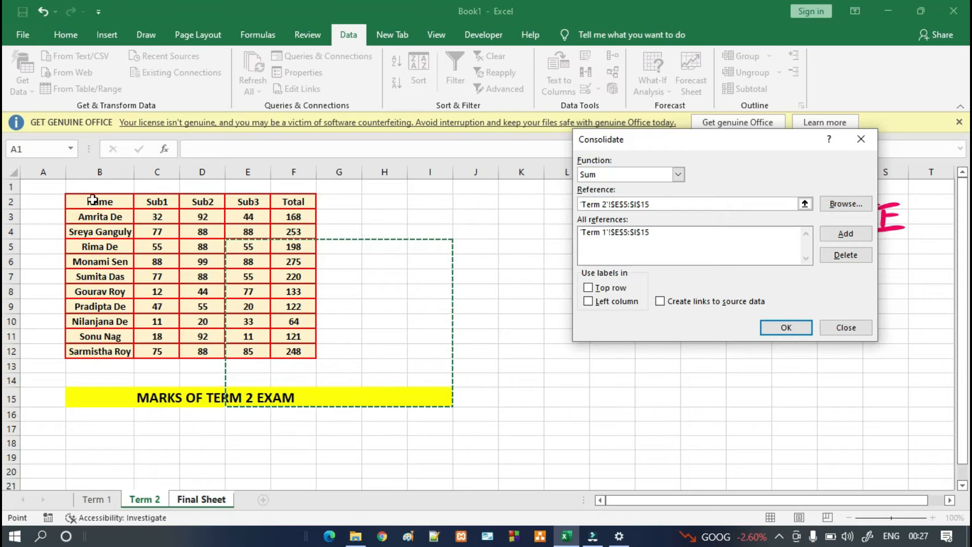
drag(93, 199, 292, 350)
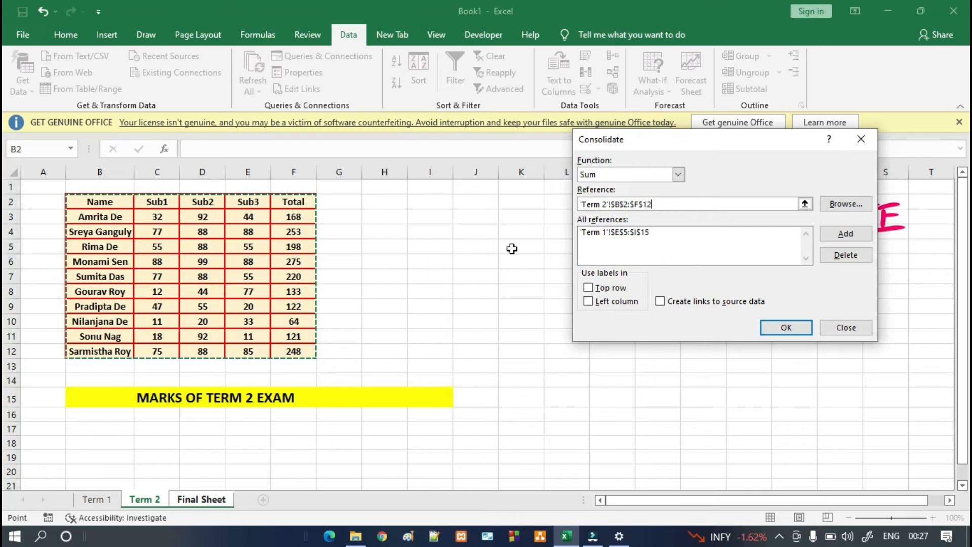
click(846, 234)
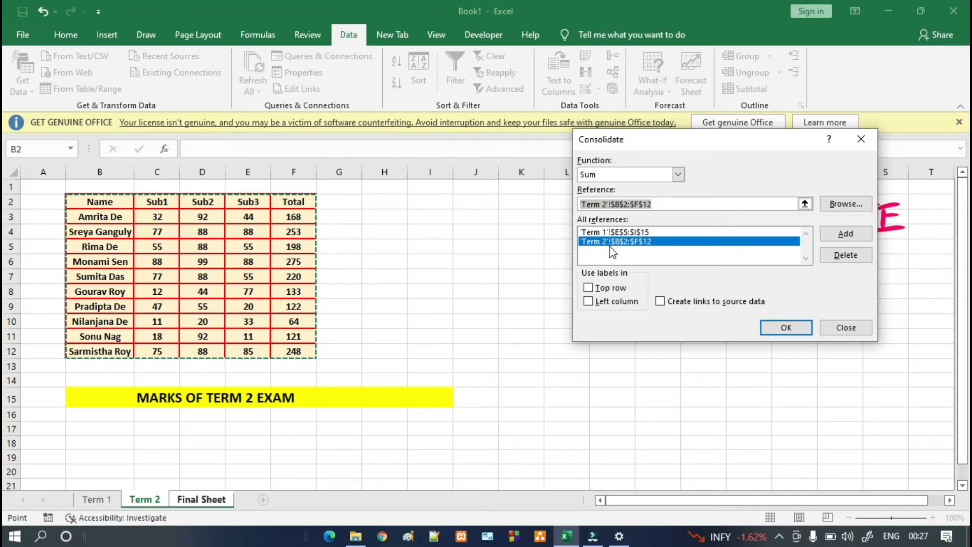
Check which Term 1 header cells, E5:I5, serve as top-row labels, and return to Final Sheet with the Consolidate settings still open
click(224, 500)
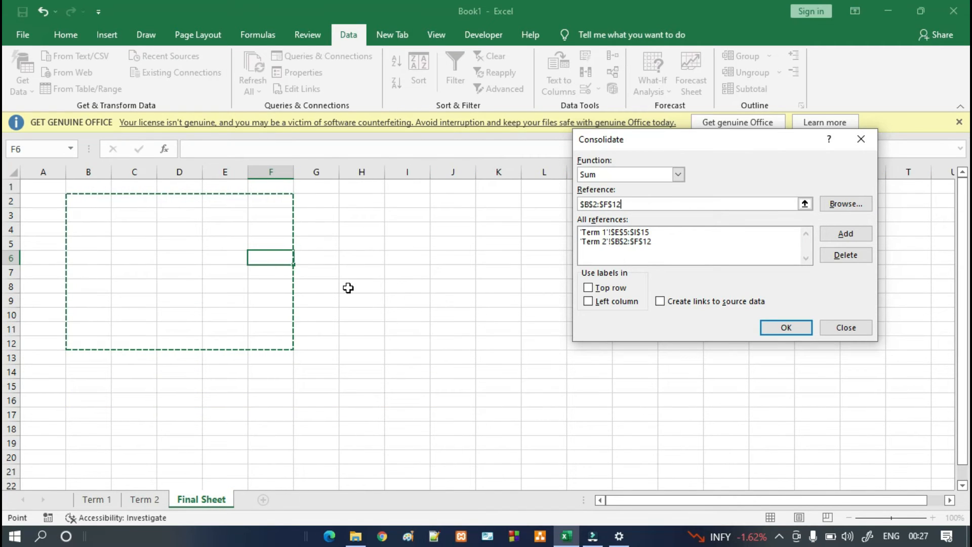
click(360, 259)
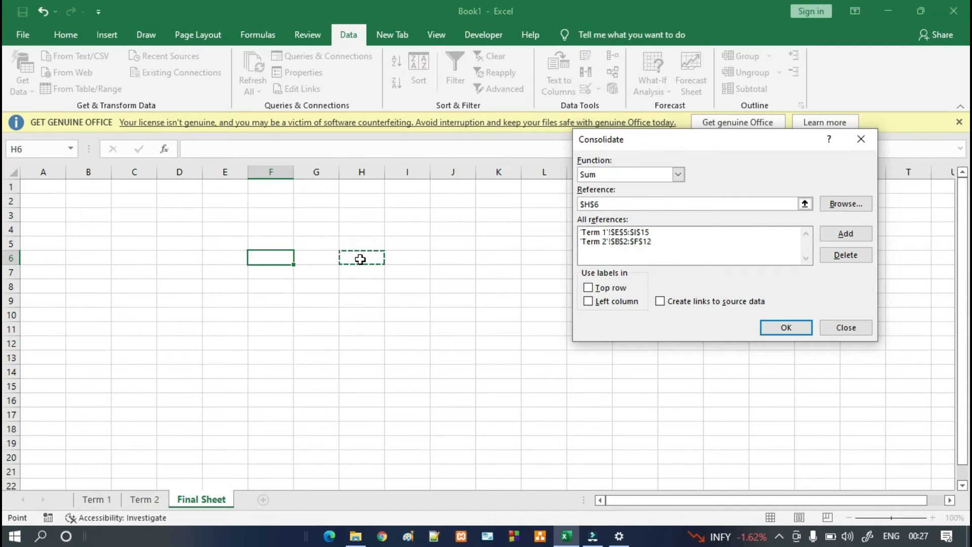
drag(775, 139, 831, 152)
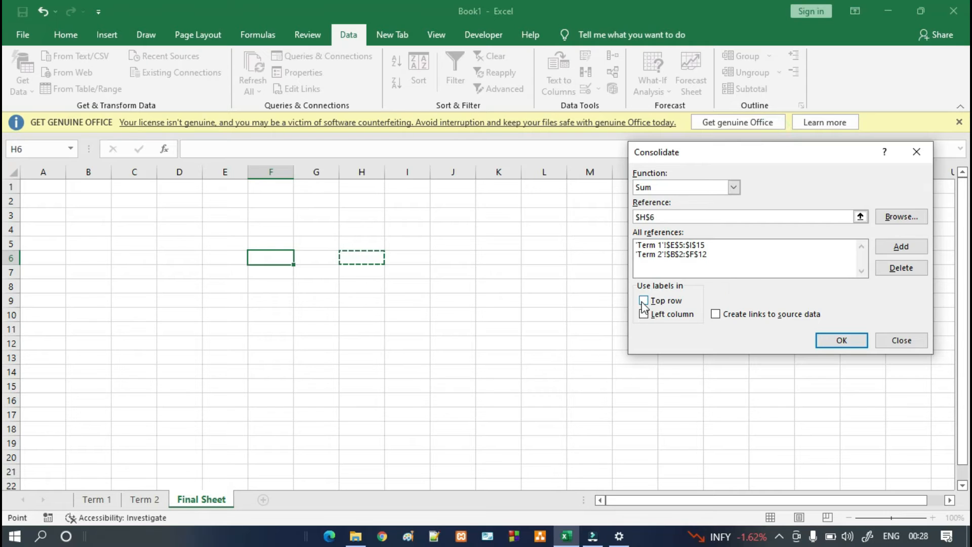
click(102, 500)
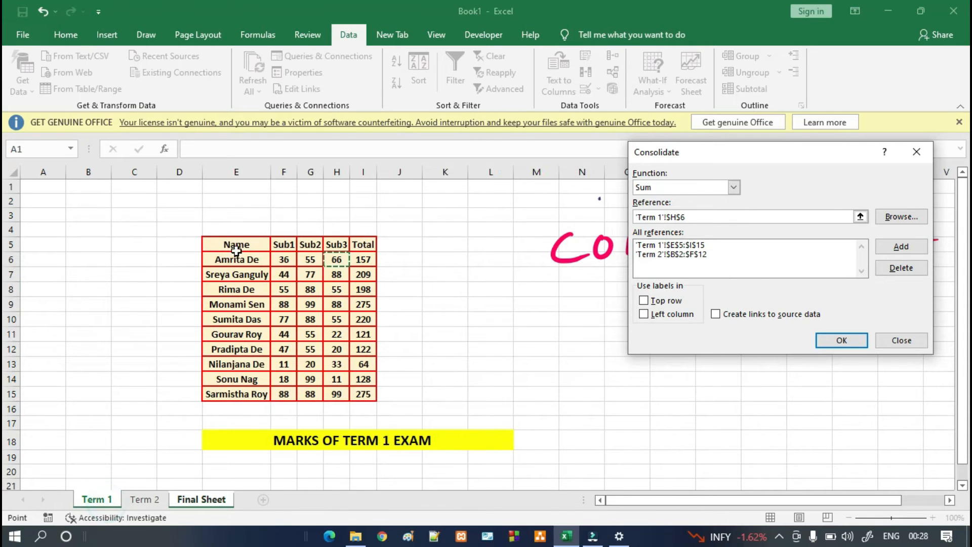
drag(242, 242, 366, 244)
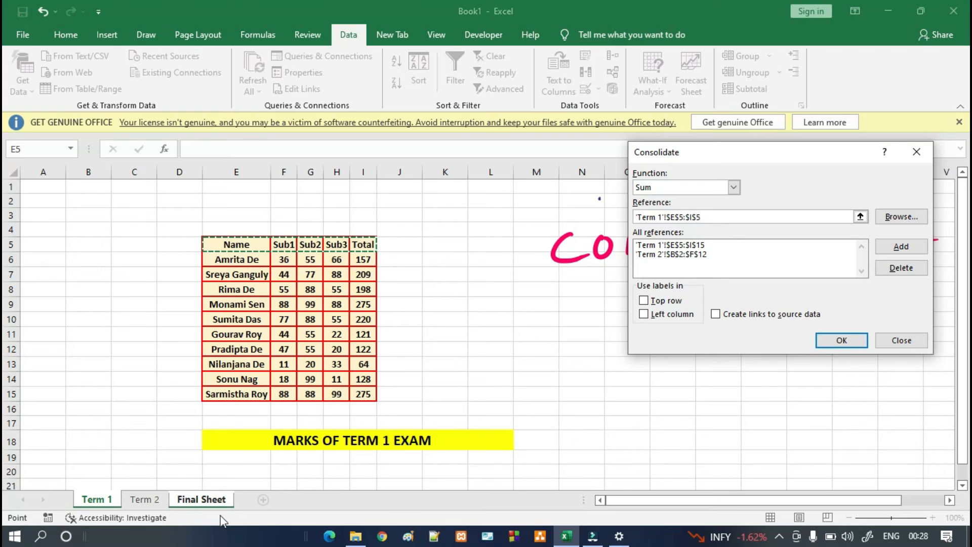
click(219, 500)
click(365, 283)
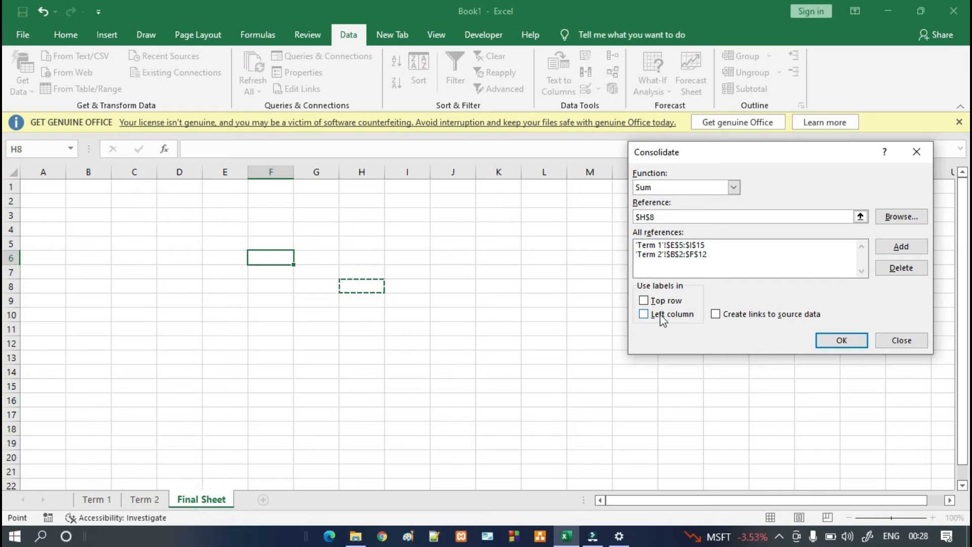
click(327, 303)
Use the top row and left column as labels and run the consolidation on Final Sheet
click(644, 301)
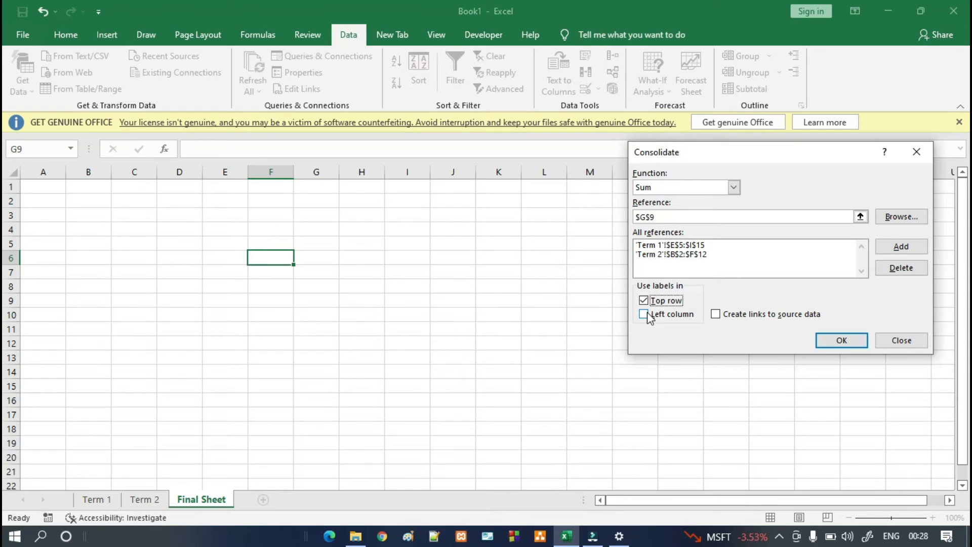
click(647, 315)
click(840, 341)
click(575, 334)
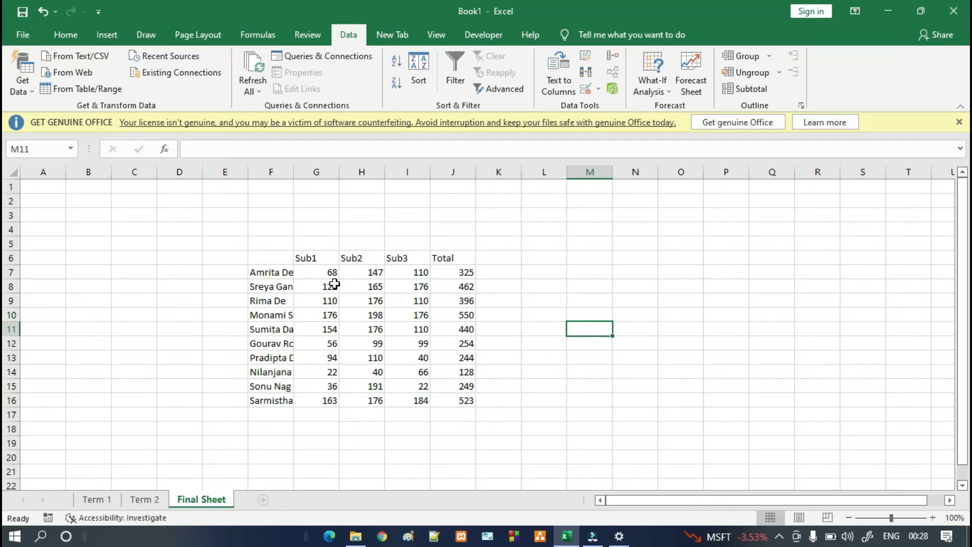
Compare the first student's Sub1 and Sub2 marks on Term 1 and Term 2 with the consolidated sums on Final Sheet
click(97, 499)
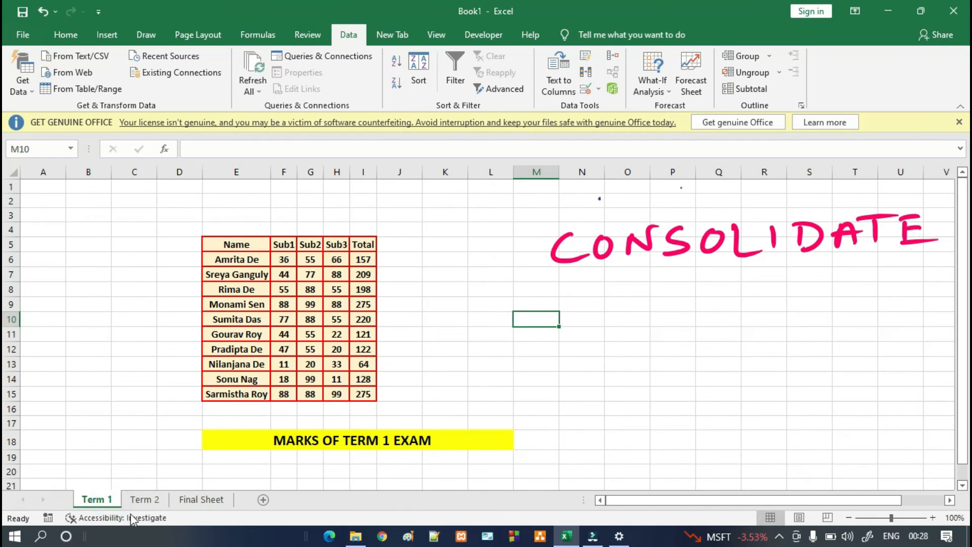
click(145, 500)
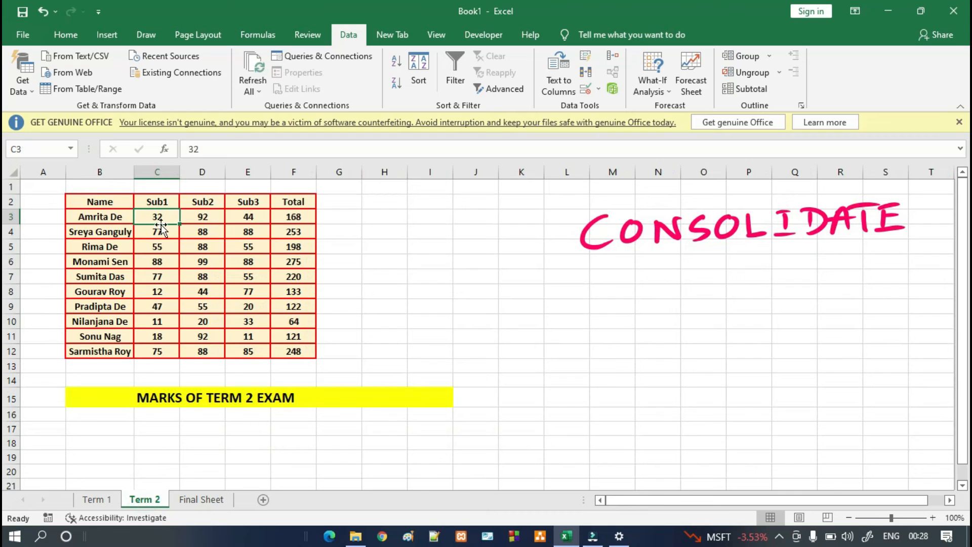
click(202, 499)
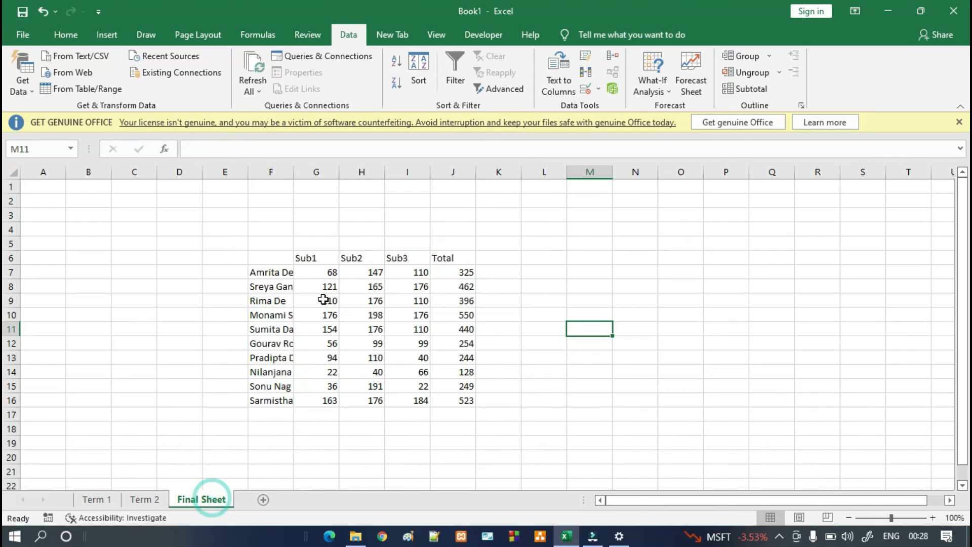
click(97, 499)
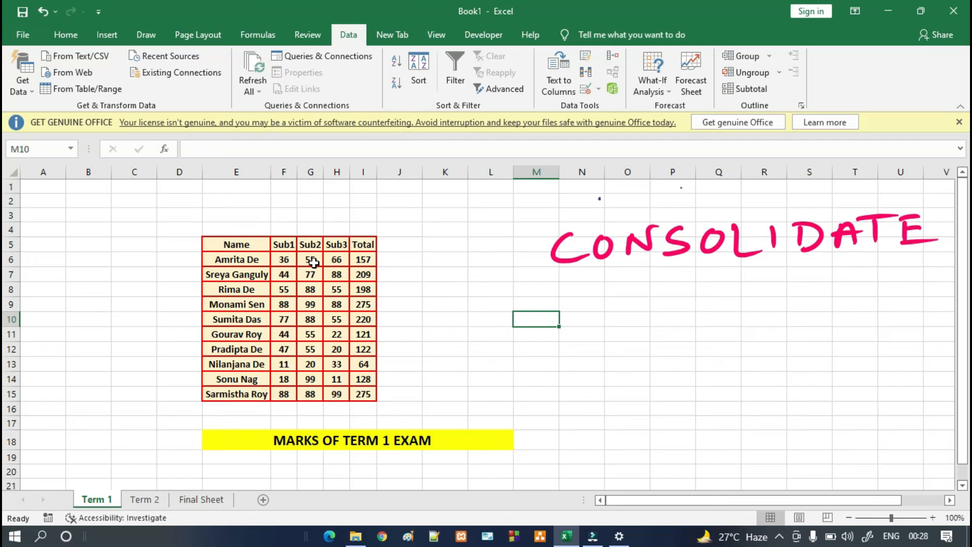
click(144, 500)
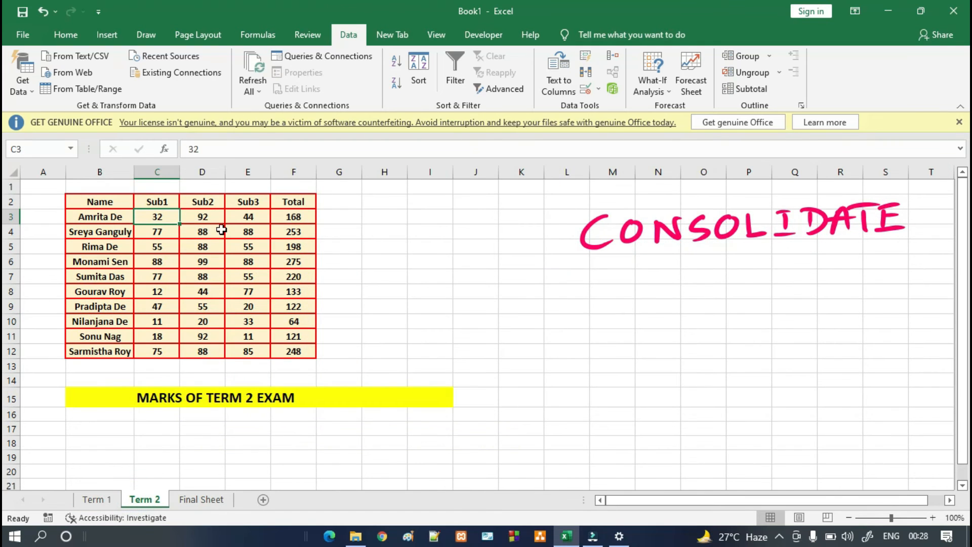
click(187, 498)
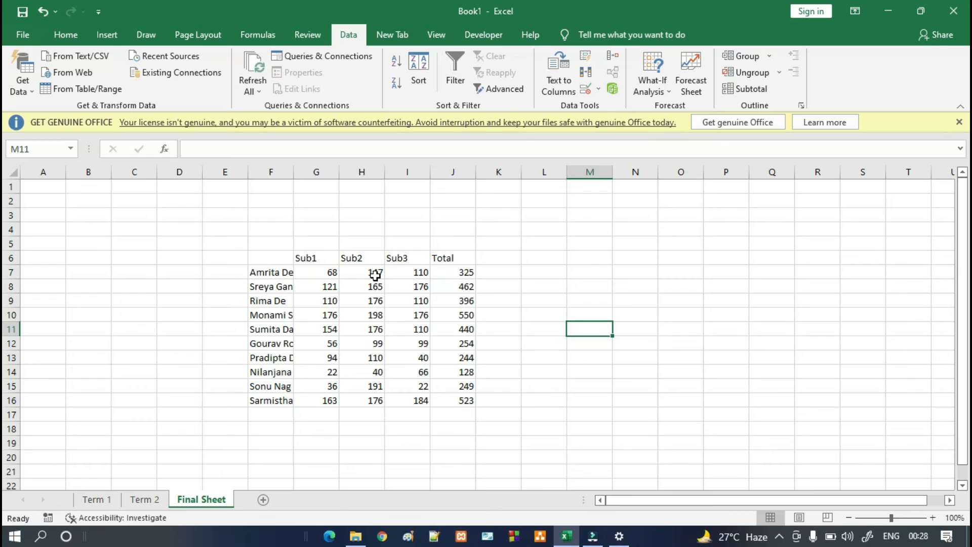
Enter the missing header "Name" in cell F6 of Final Sheet and autofit column F to the student names
click(264, 257)
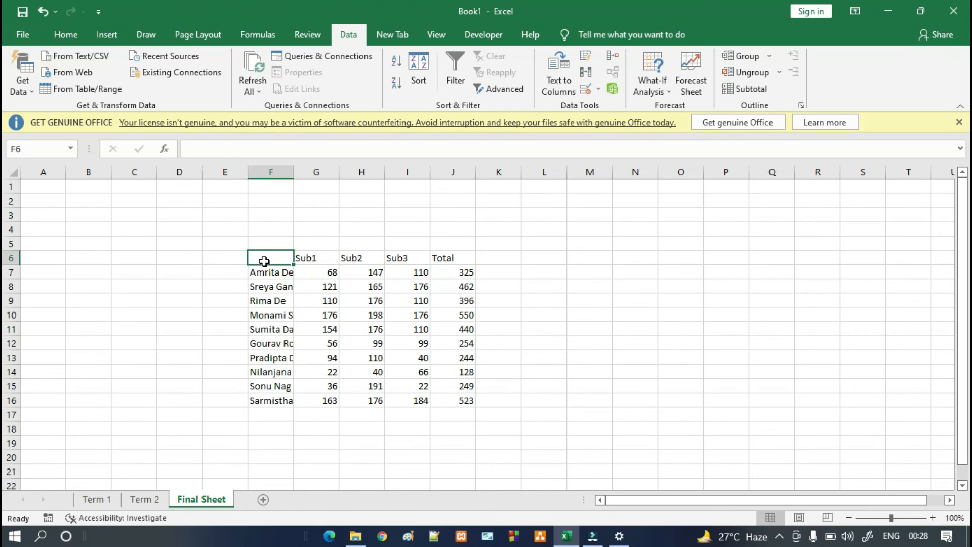
click(95, 500)
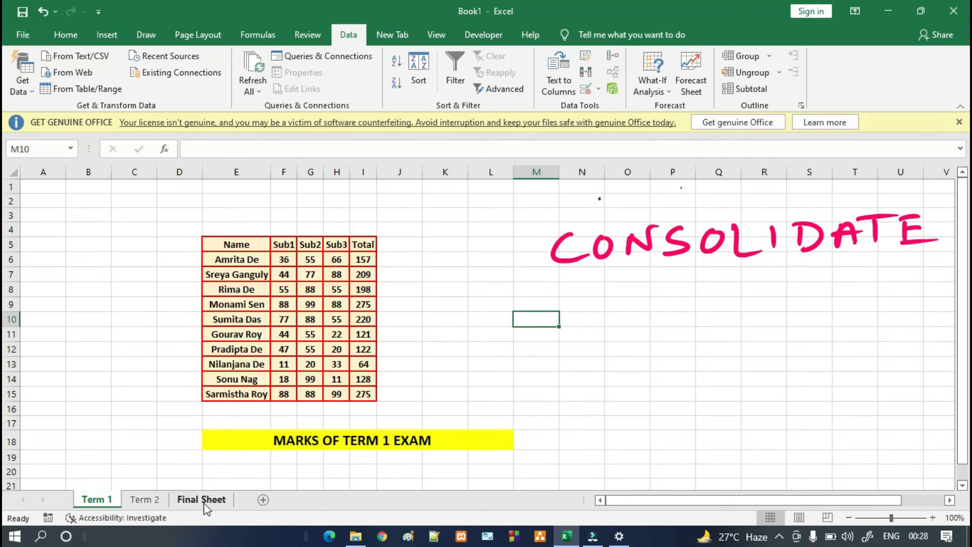
click(206, 500)
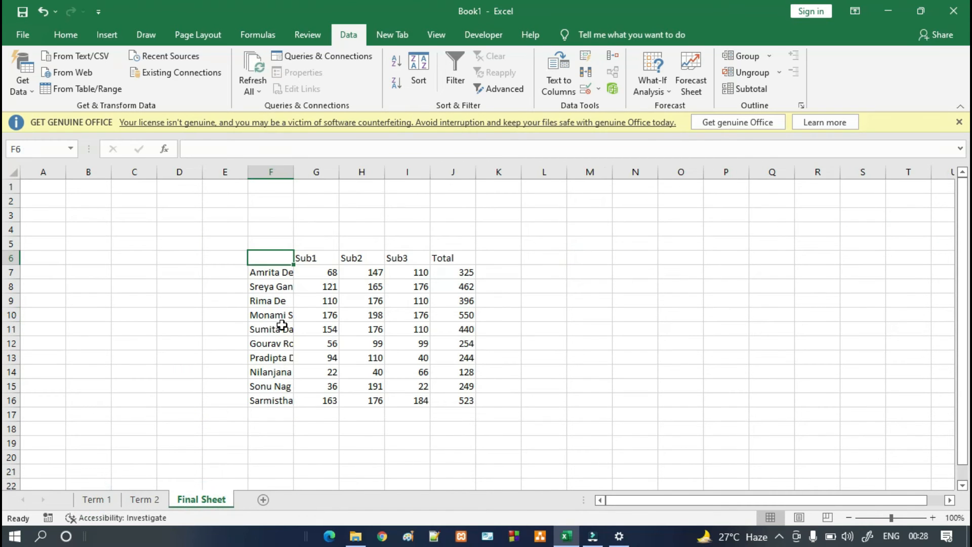
text(Name)
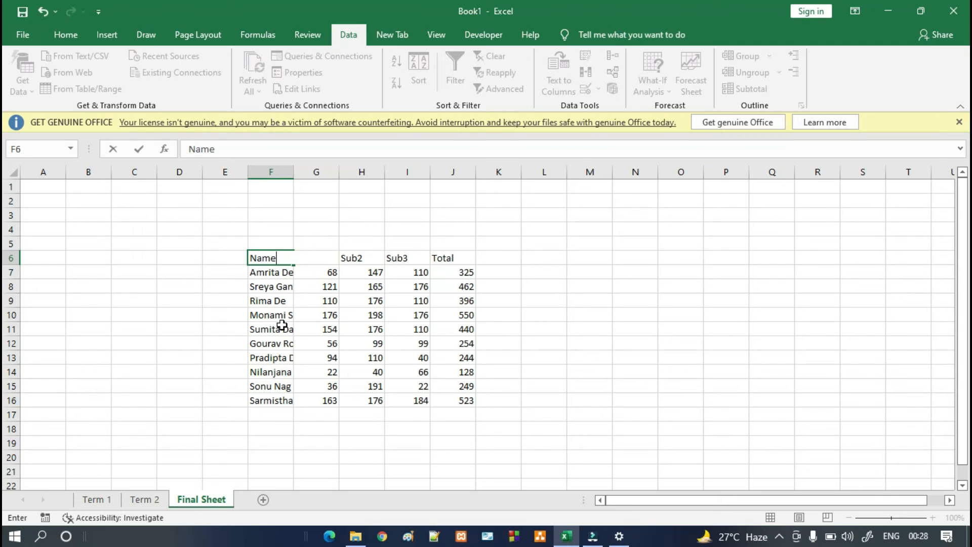
click(512, 312)
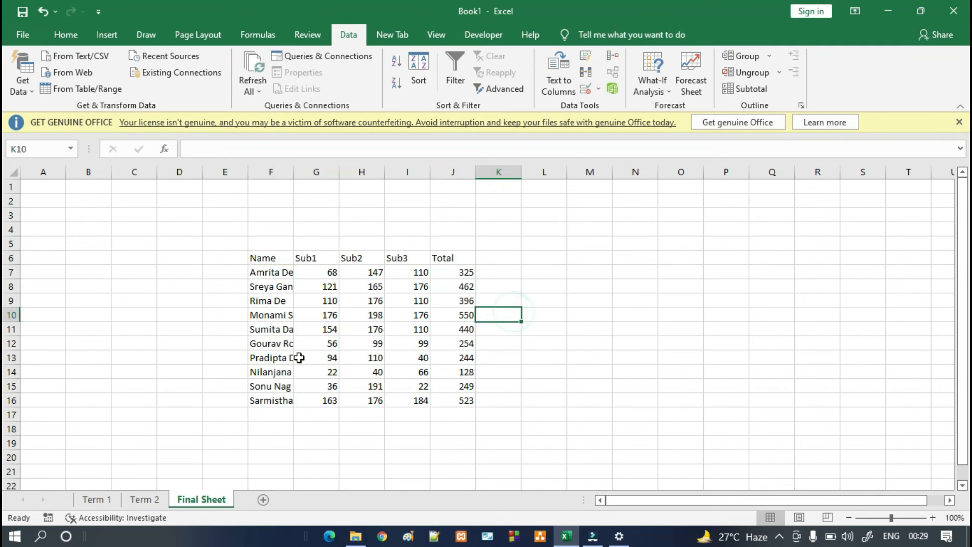
double_click(290, 169)
Copy the formatting of the Term 1 table, E5:I15, onto the consolidated table F6:J16 on Final Sheet with Format Painter
click(96, 499)
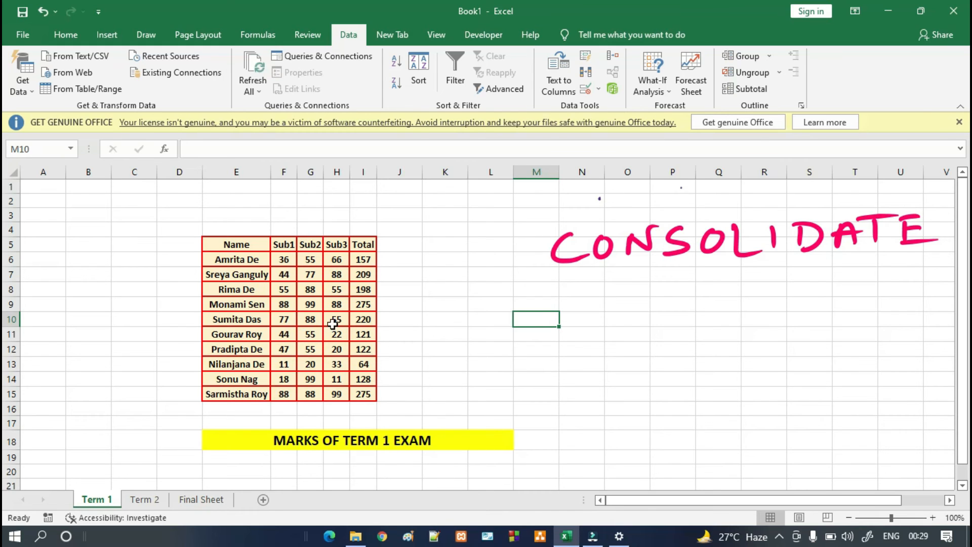
click(65, 34)
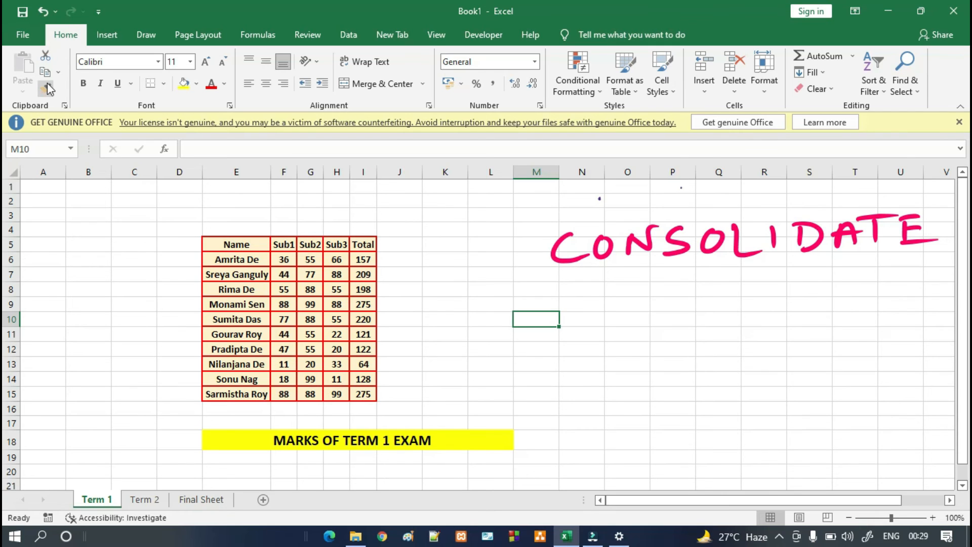
drag(230, 244, 355, 391)
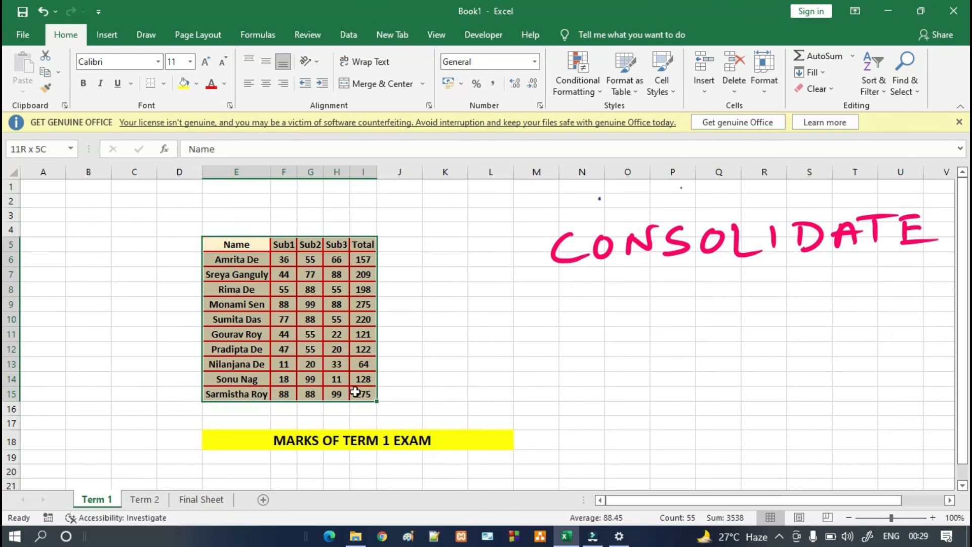
click(48, 90)
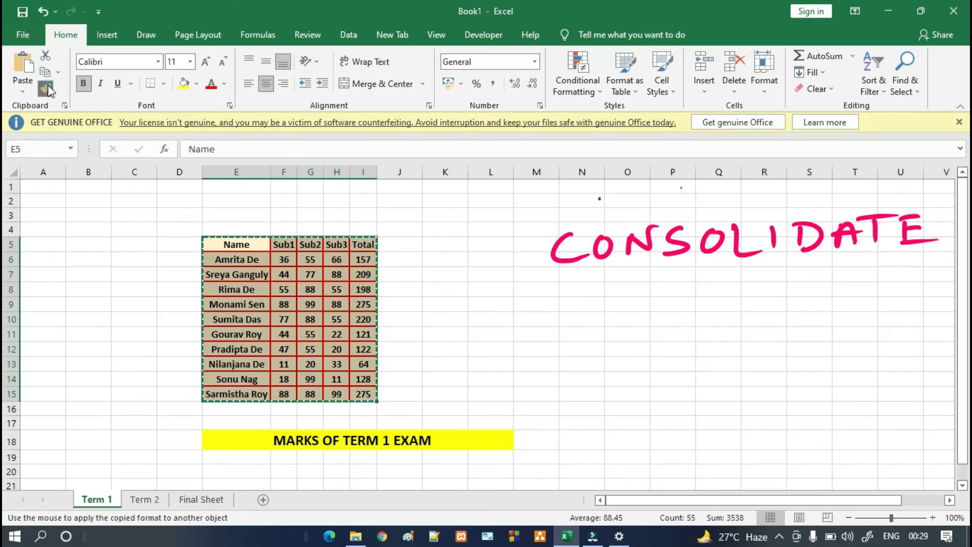
click(203, 499)
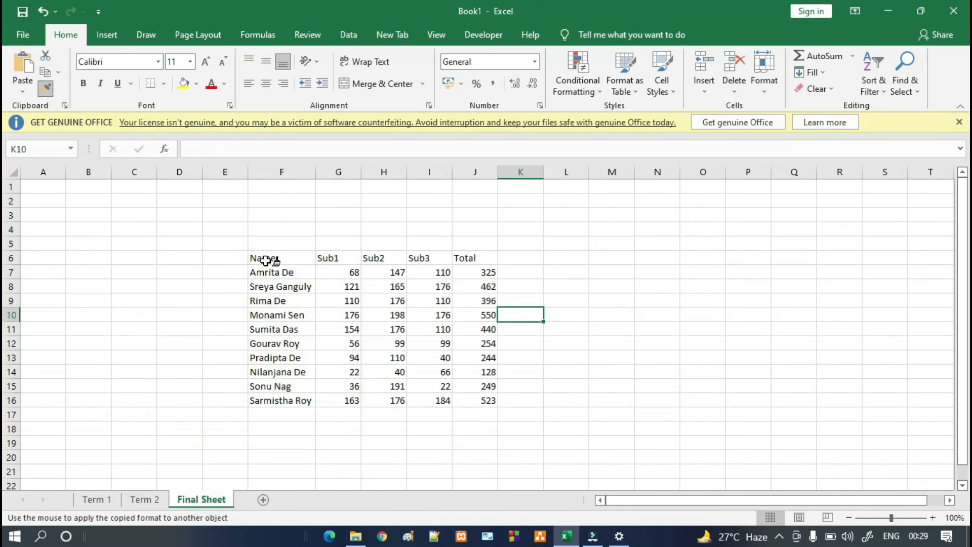
mouse_move(265, 260)
mouse_down()
mouse_move(400, 301)
mouse_move(481, 382)
mouse_move(477, 402)
mouse_up()
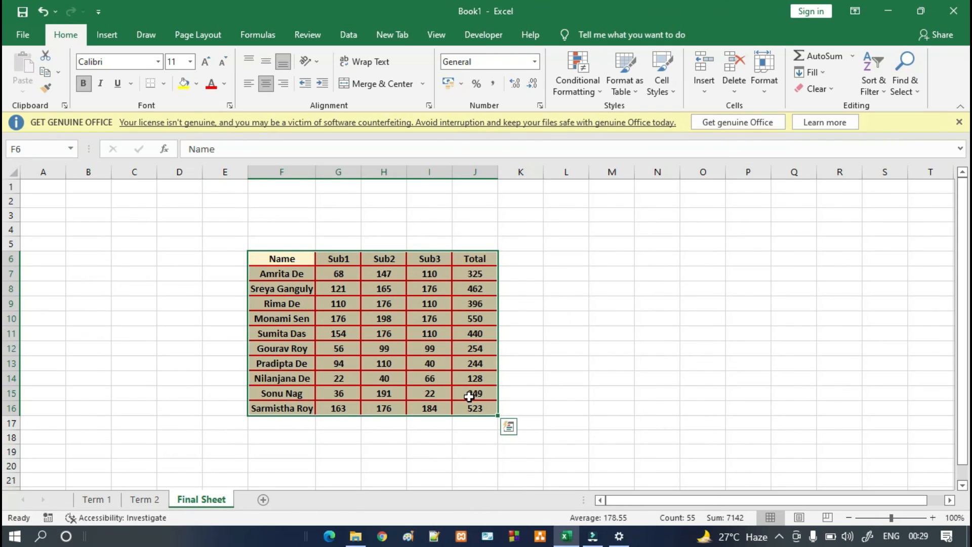
click(574, 303)
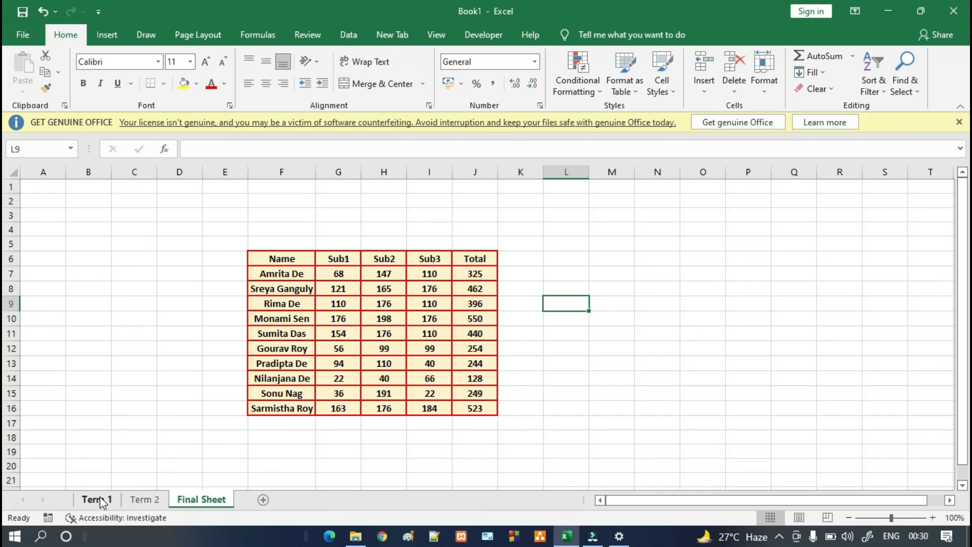
click(780, 538)
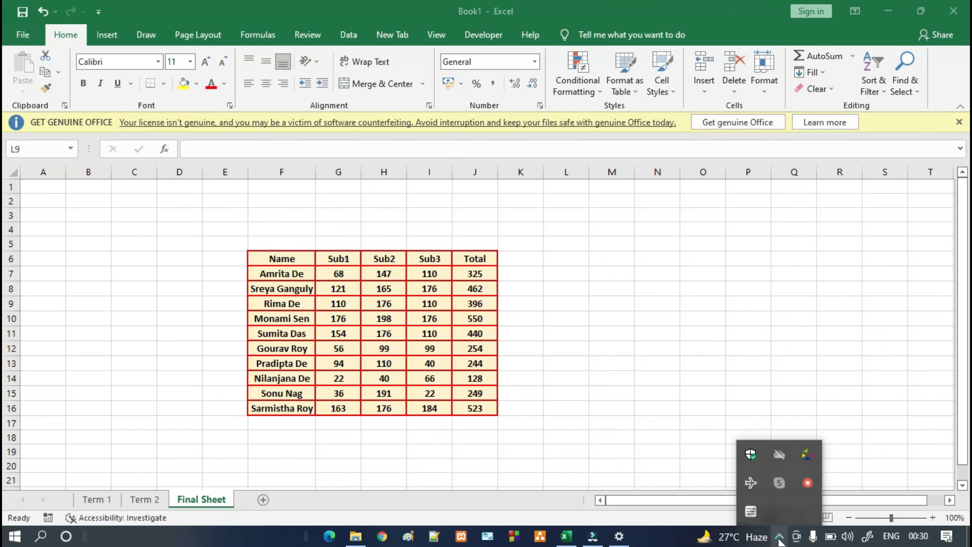